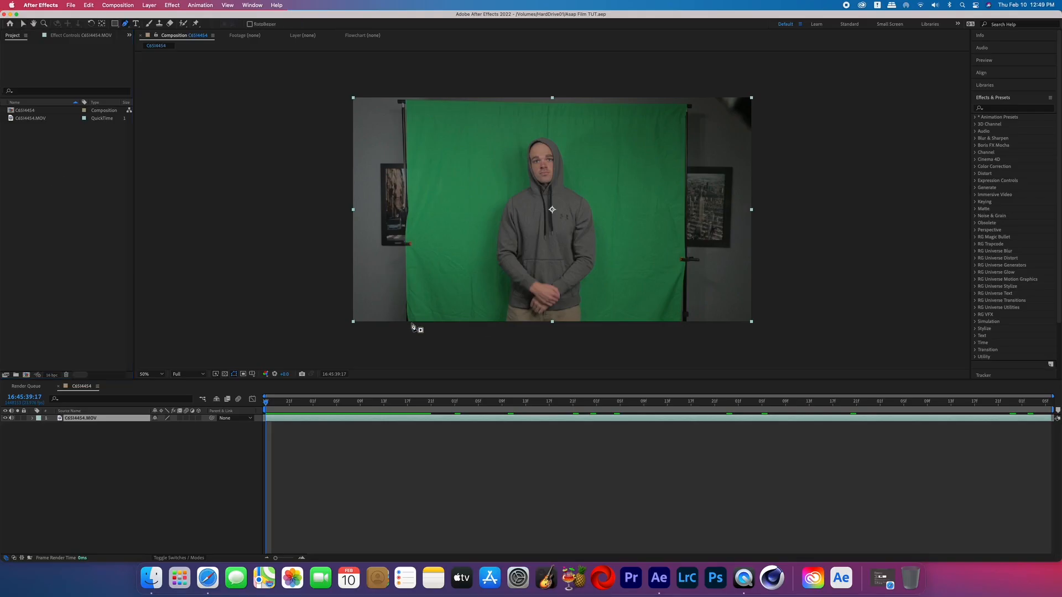
Step: Begin drawing a pen mask around the green-screen backdrop to crop out the studio edges
click(410, 323)
click(411, 105)
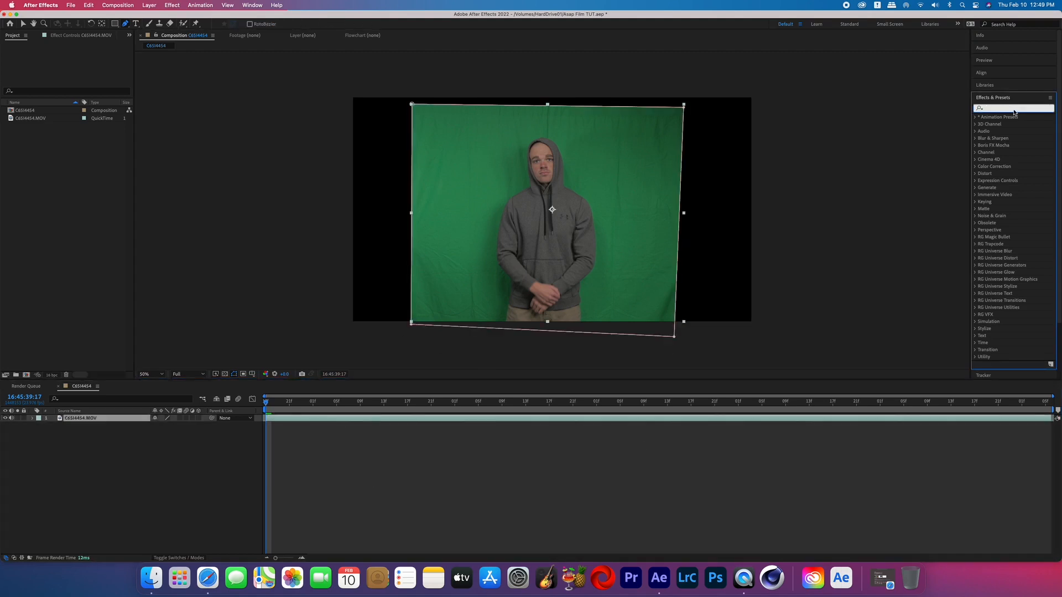
Step: Key out the green with Primatte's Auto Define Key, clean the matte in Split Screen, then leave only the presenter on black
click(41, 94)
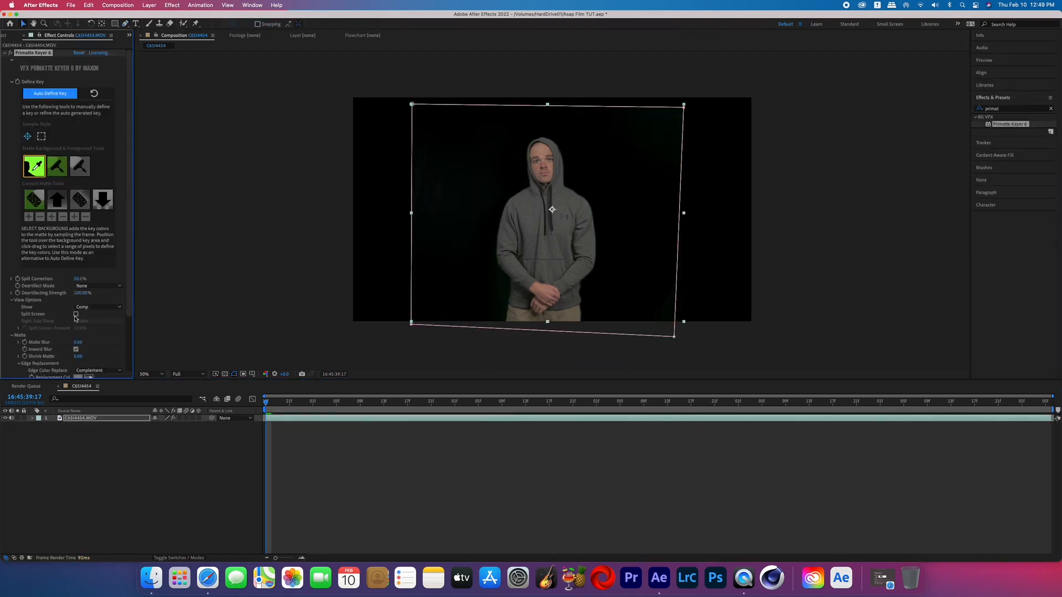
click(76, 317)
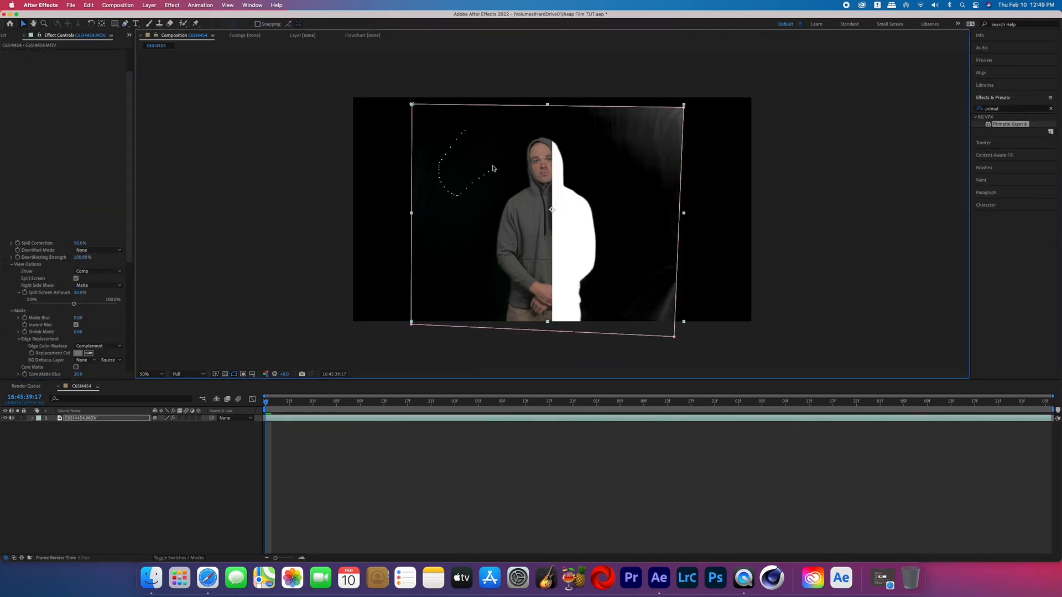
drag(493, 169, 494, 168)
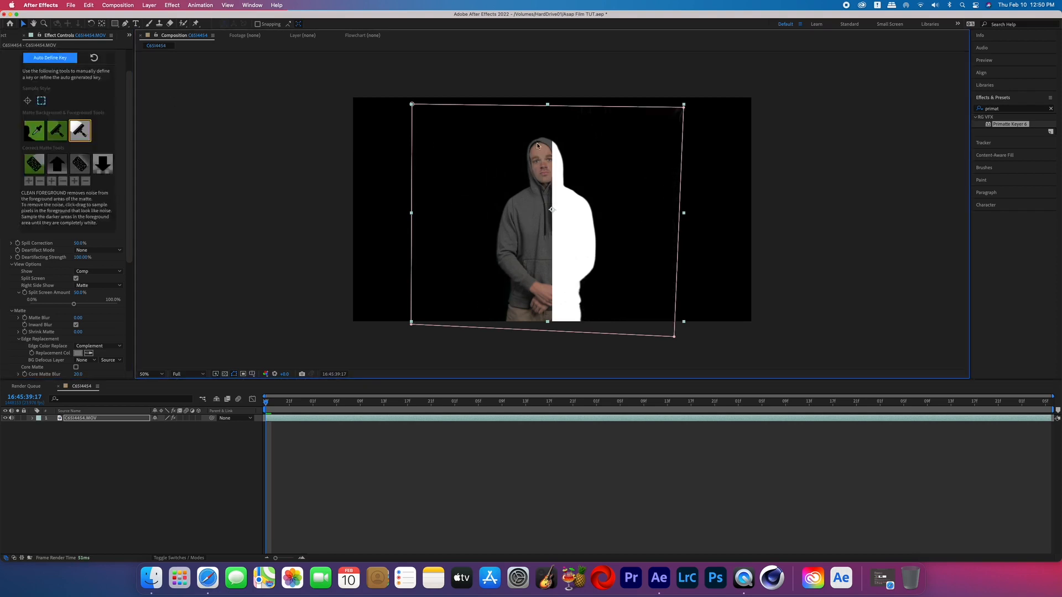
click(80, 130)
click(76, 278)
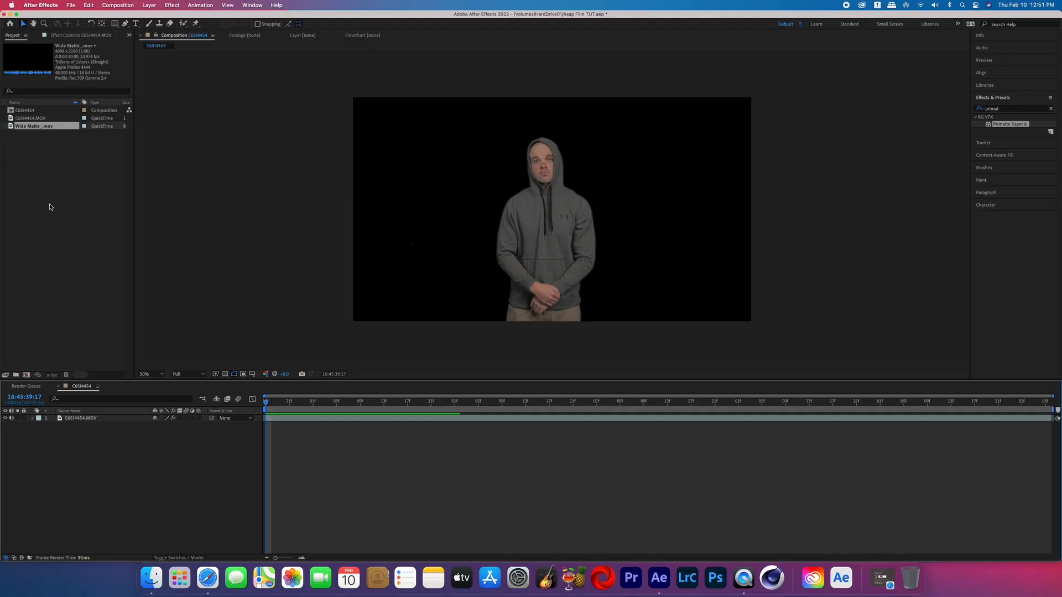
Step: Add the Wide Matte footage as a layer and move the presenter layer above it, positioned inside the gold frame
drag(37, 126, 38, 220)
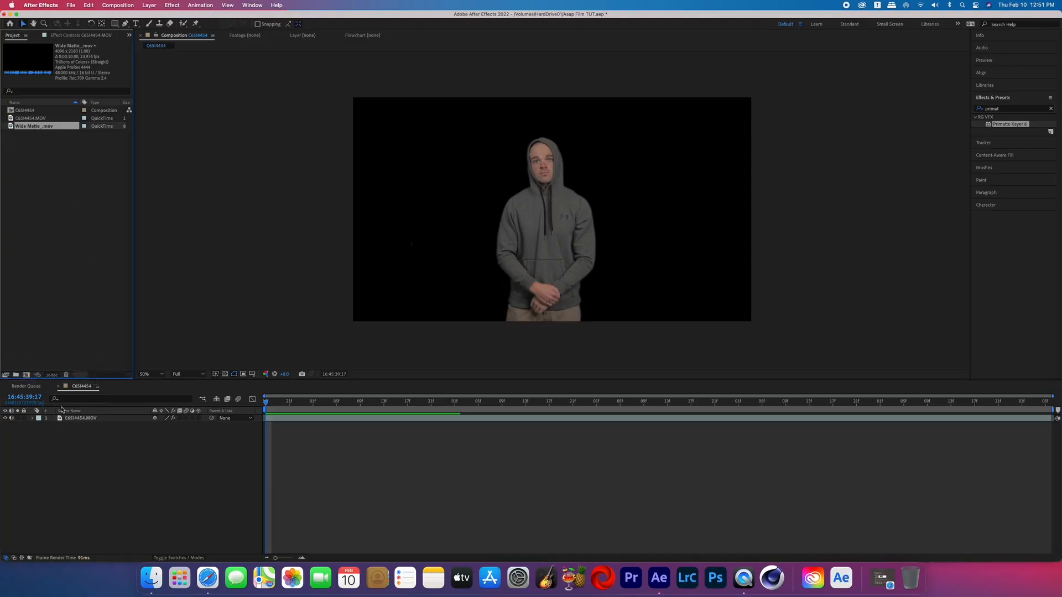
drag(66, 423, 66, 423)
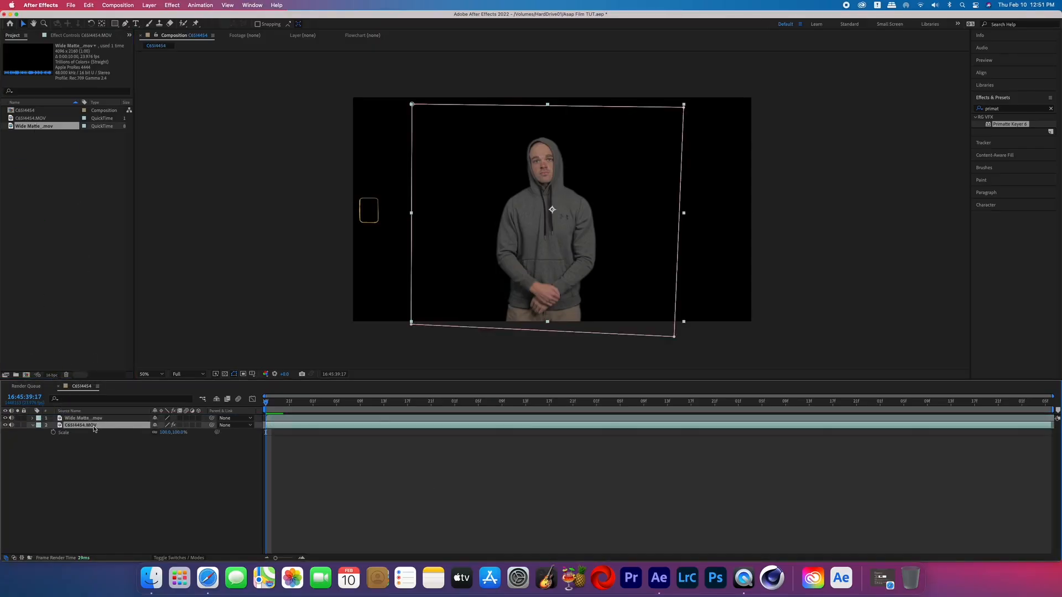
drag(552, 209, 188, 221)
scroll(508, 278, up, 3)
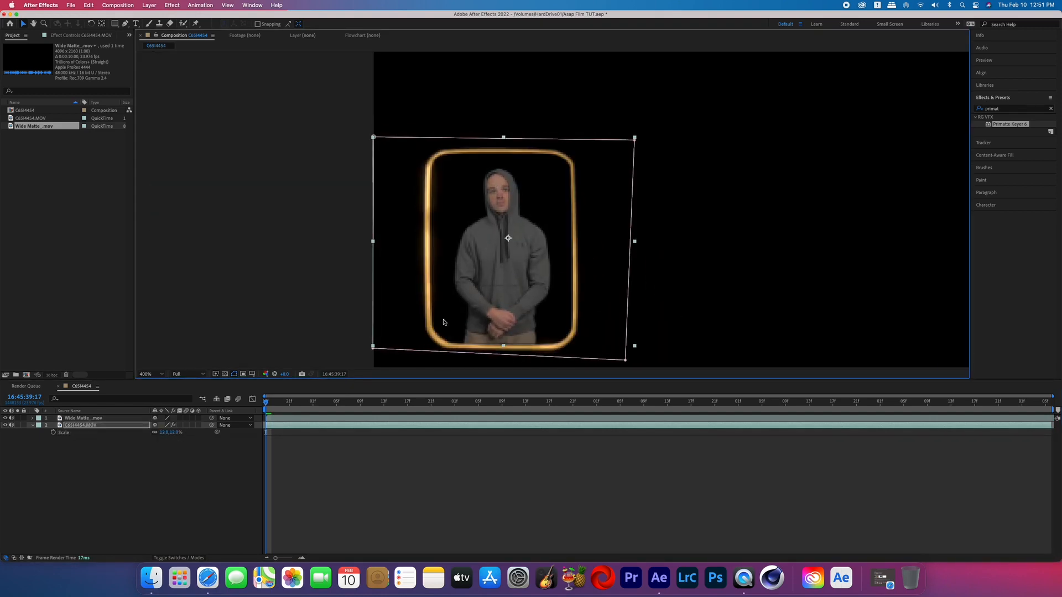
drag(93, 425, 94, 416)
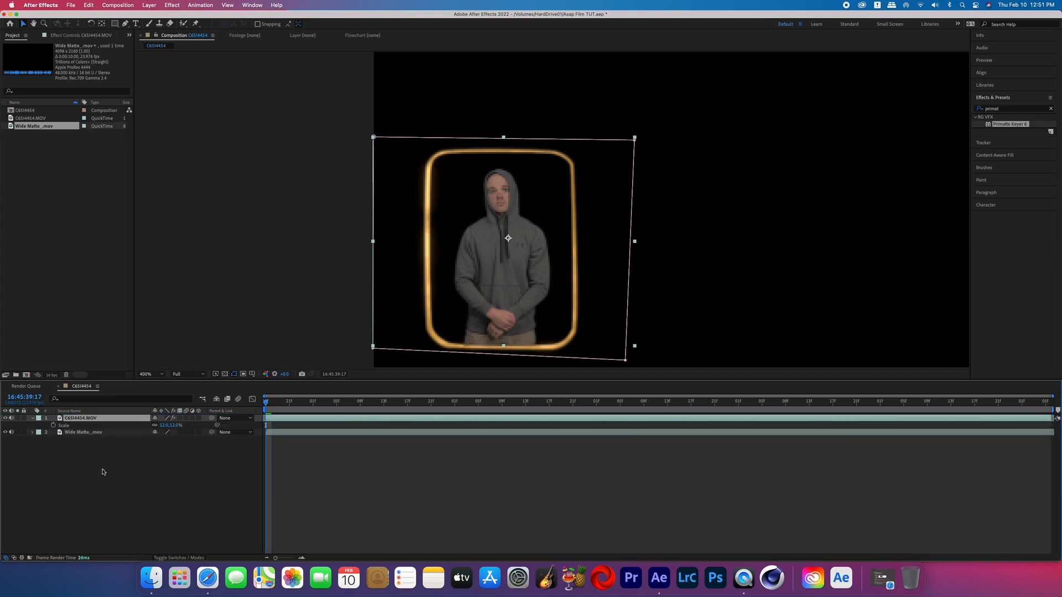
click(231, 454)
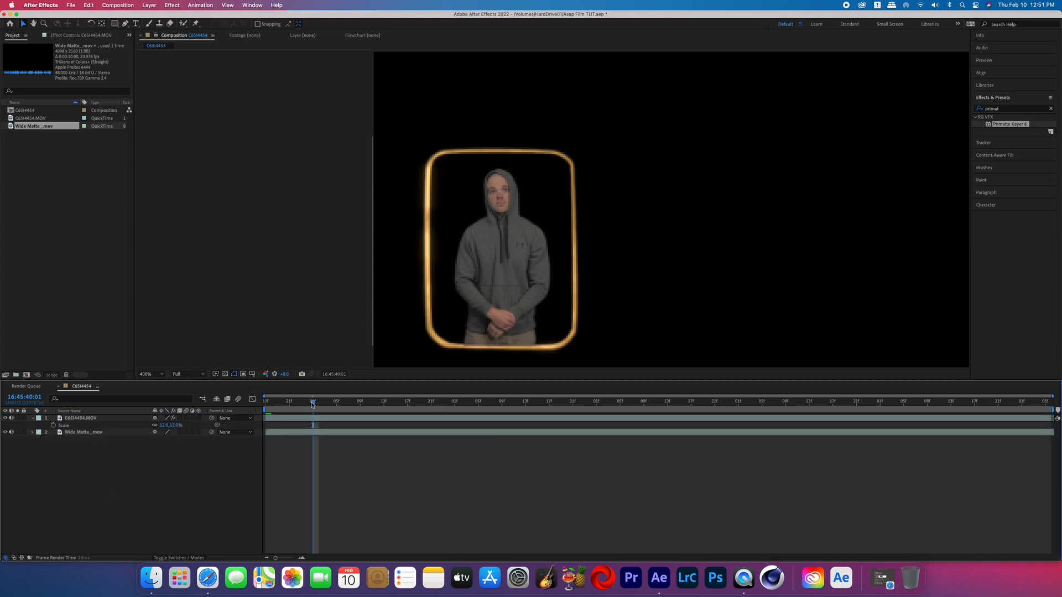
Step: Later in the clip, pull the presenter mask's bottom-right corner up to fit the frame
click(488, 404)
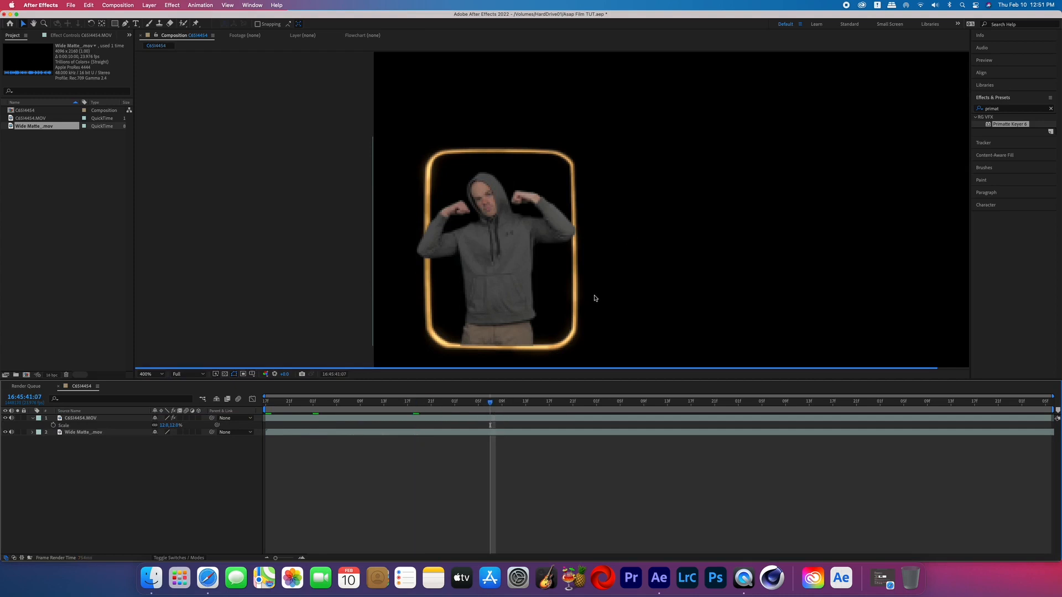
click(581, 273)
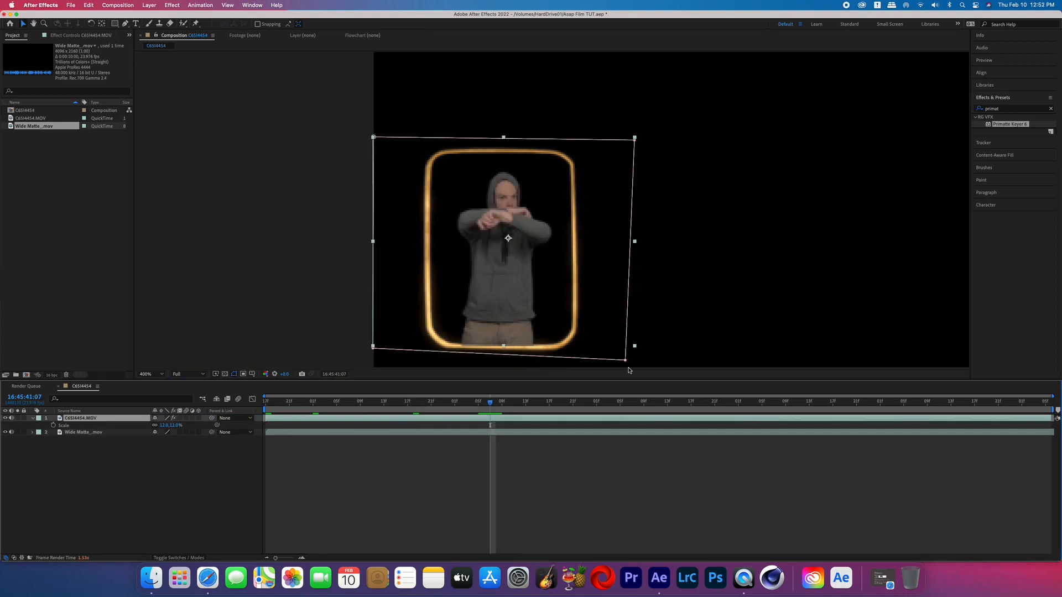
drag(625, 360, 623, 353)
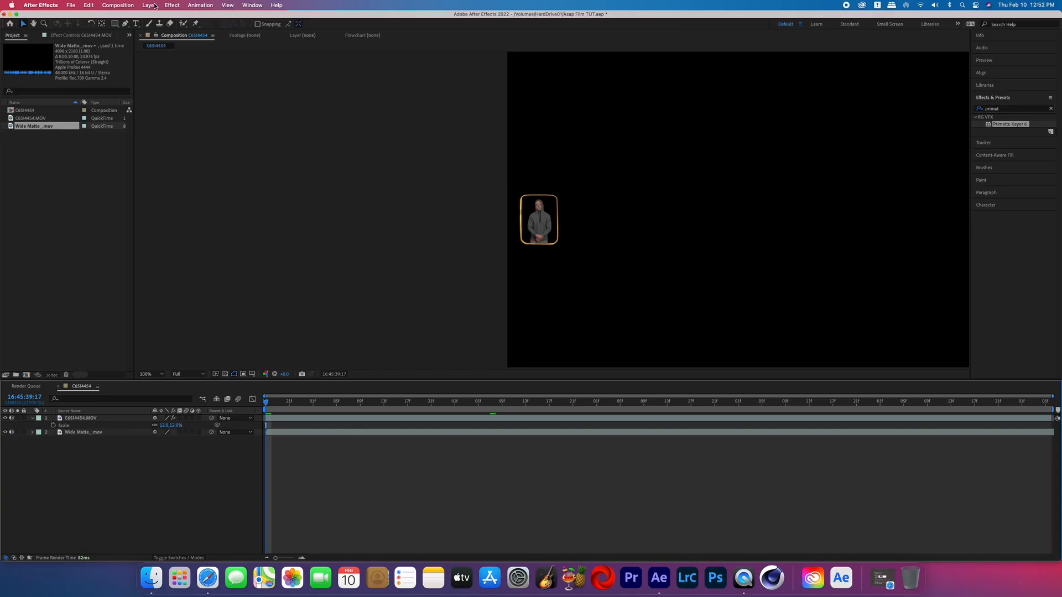
click(149, 5)
mouse_move(174, 17)
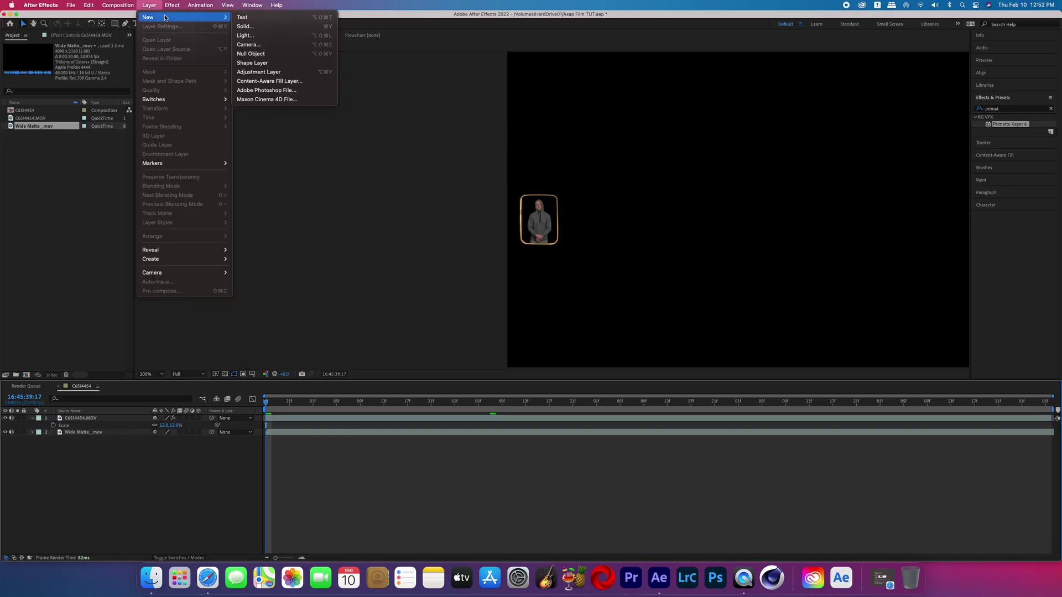
Step: Create a light gray solid layer and reveal its Opacity property for masking behind the frame
click(249, 29)
click(311, 426)
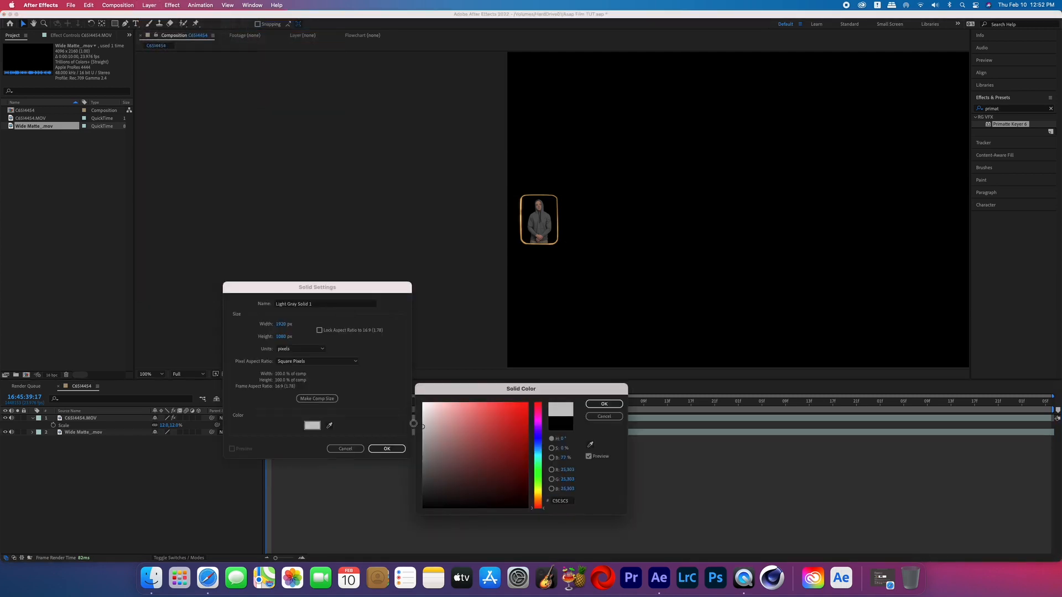
click(604, 404)
key(Return)
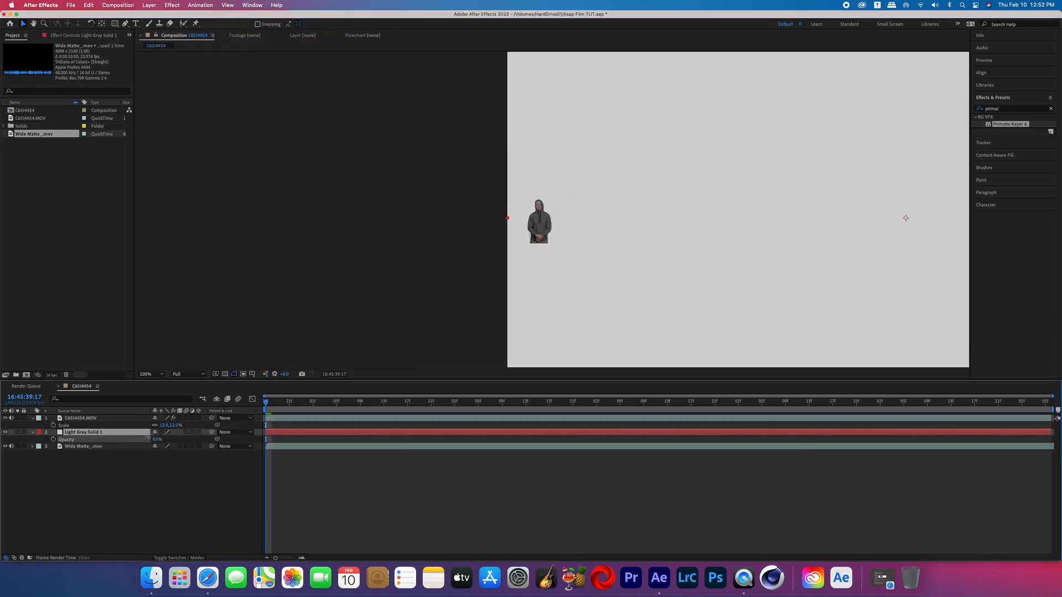
scroll(540, 220, up, 3)
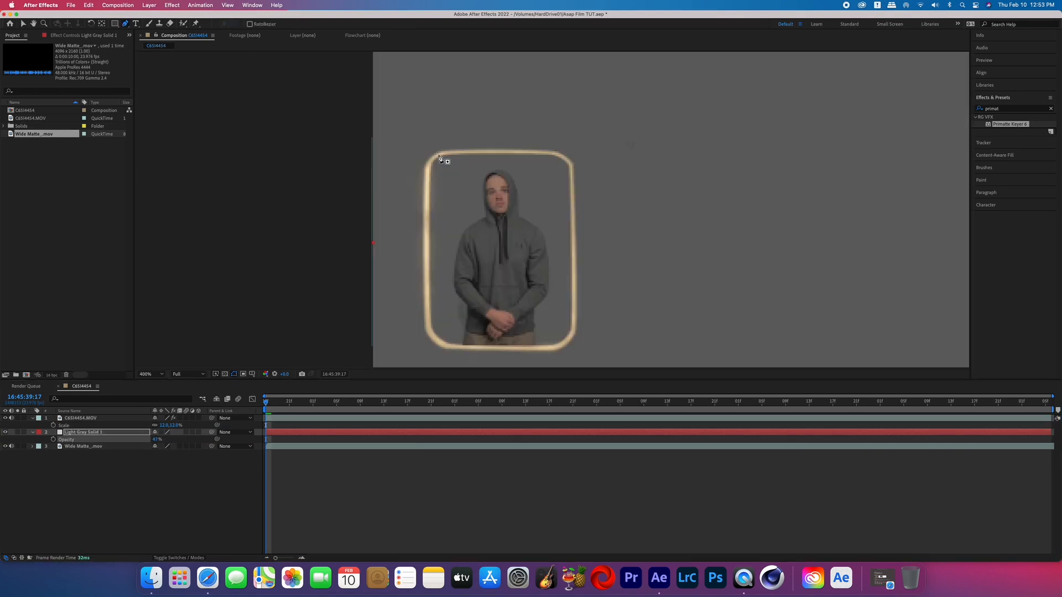
key(t)
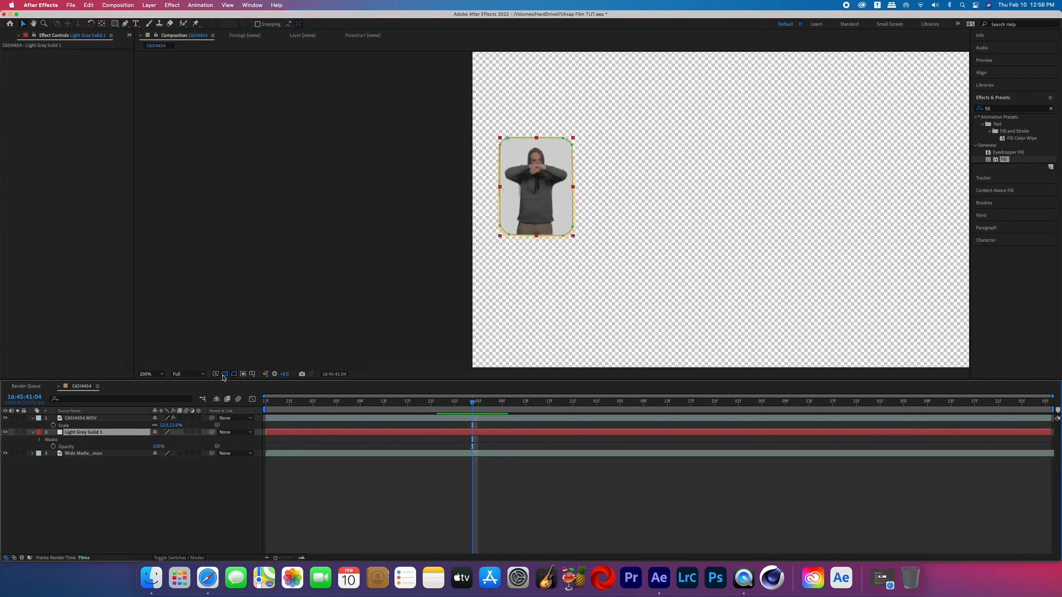
Step: Show the comp background as black, duplicate the gray solid and pre-compose the duplicate
click(223, 374)
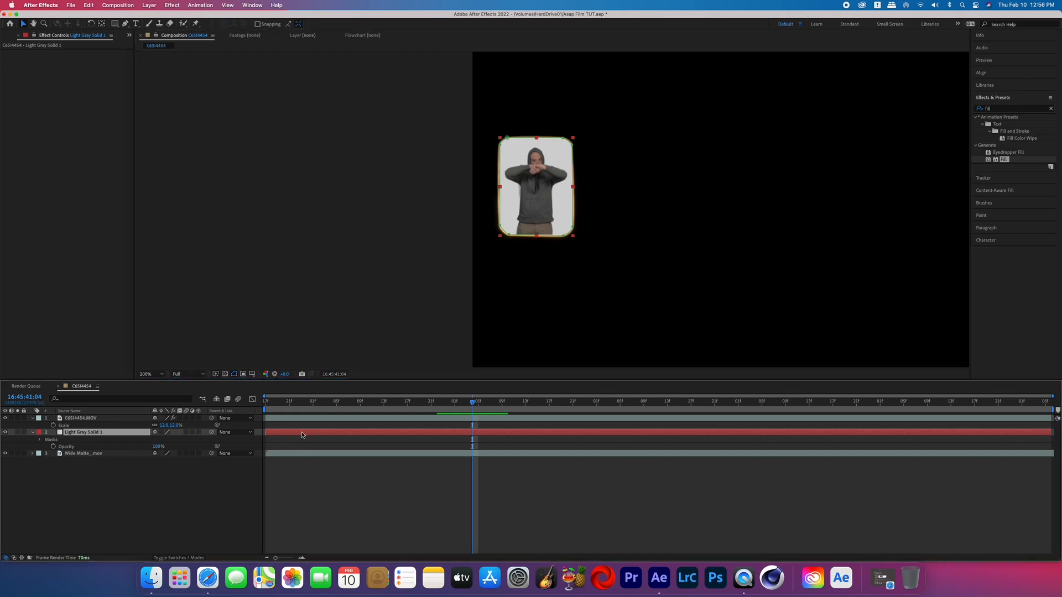
key(super+d)
right_click(304, 434)
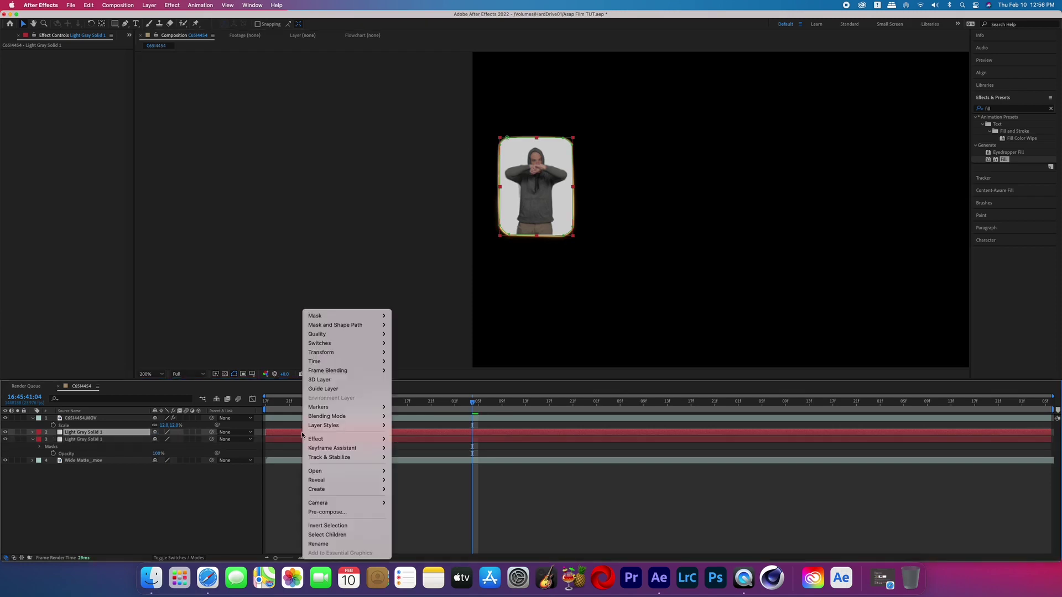
click(330, 513)
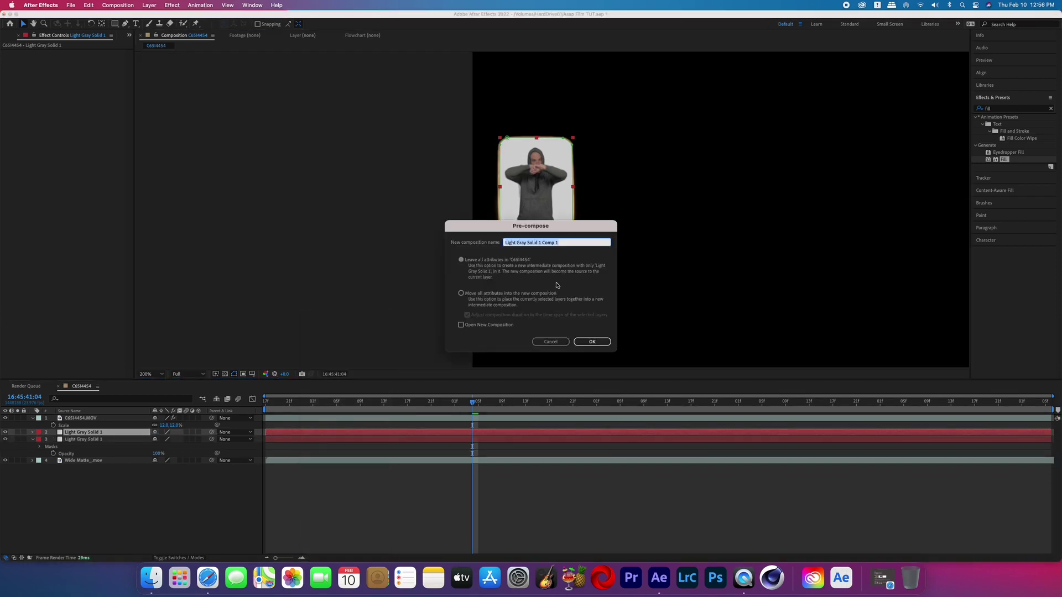
click(591, 342)
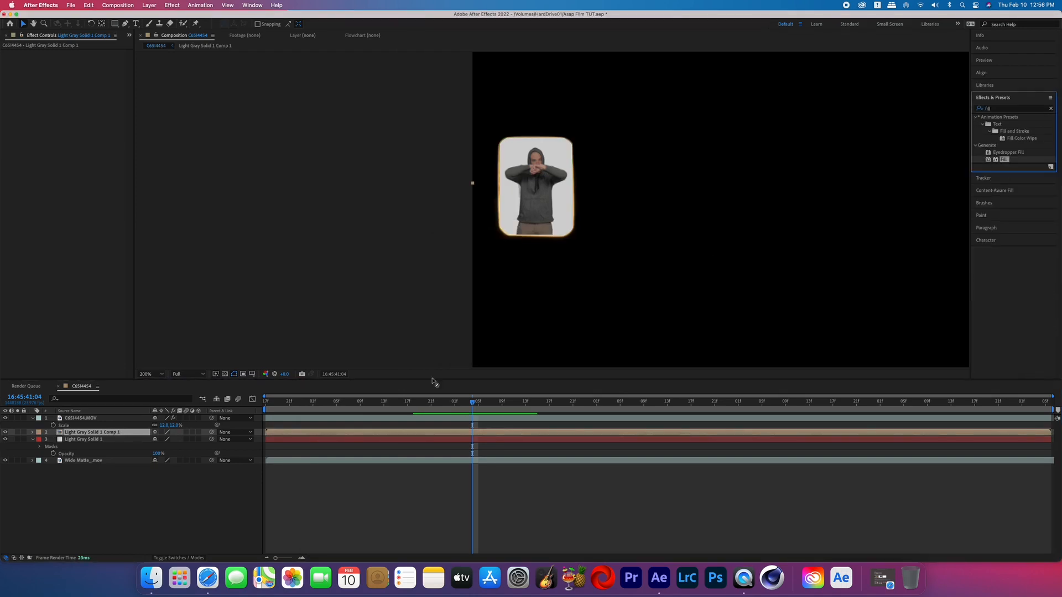
Step: Apply a Fill effect to the precomp and set its colour to black
key(super+alt+shift+e)
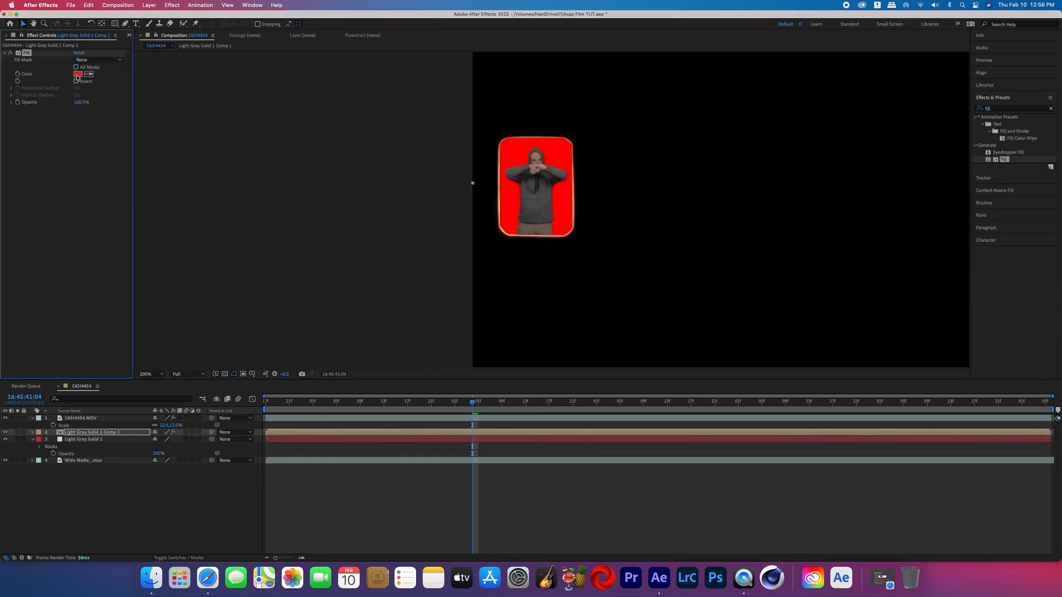
click(77, 76)
click(424, 503)
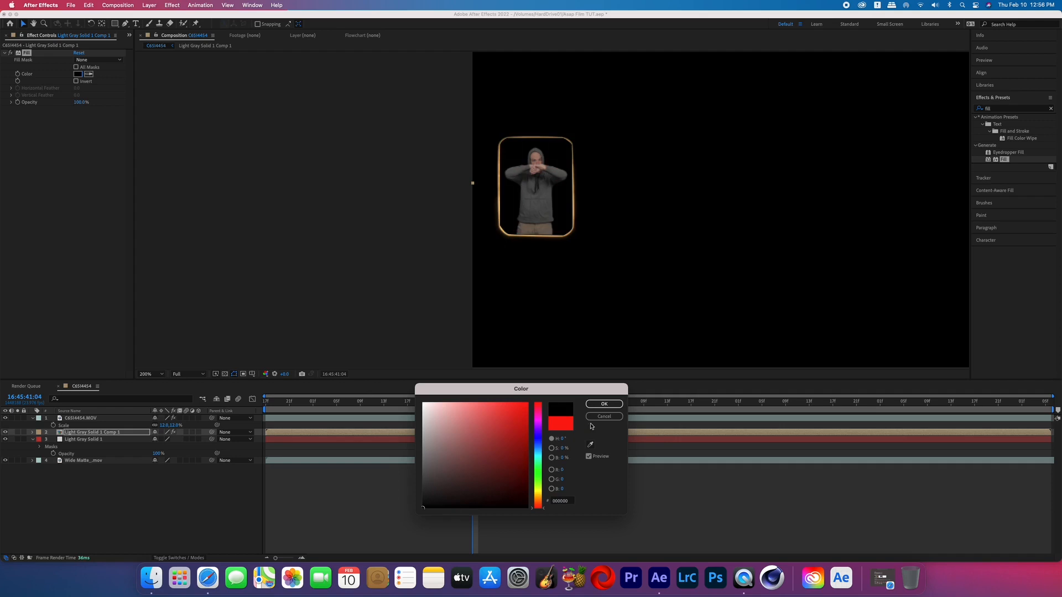
click(596, 406)
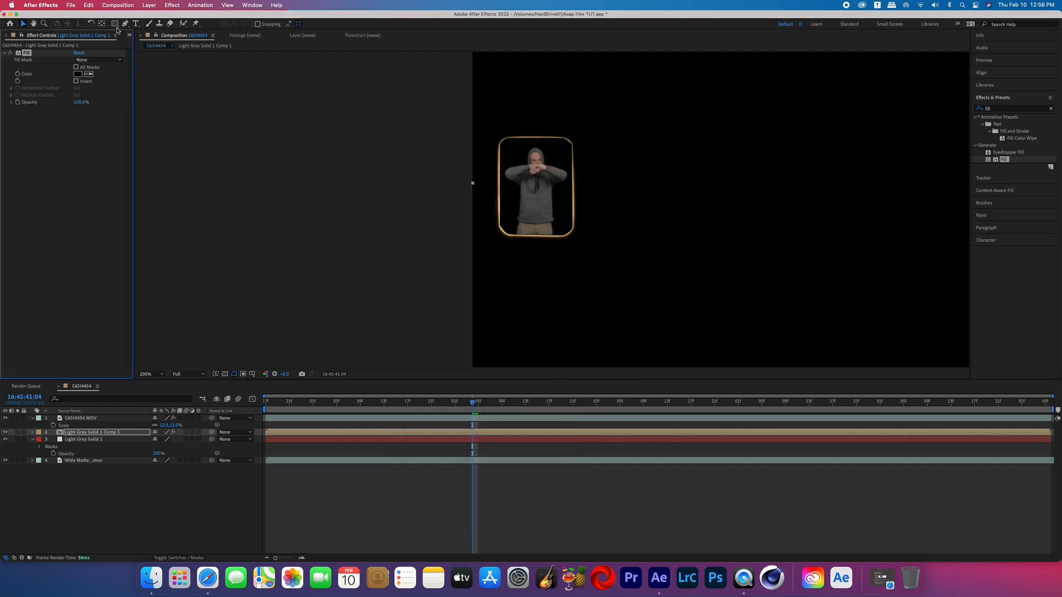
Step: Draw a closed curved mask left of the frame, feather its edge and shift it away from the subject
drag(521, 196, 529, 248)
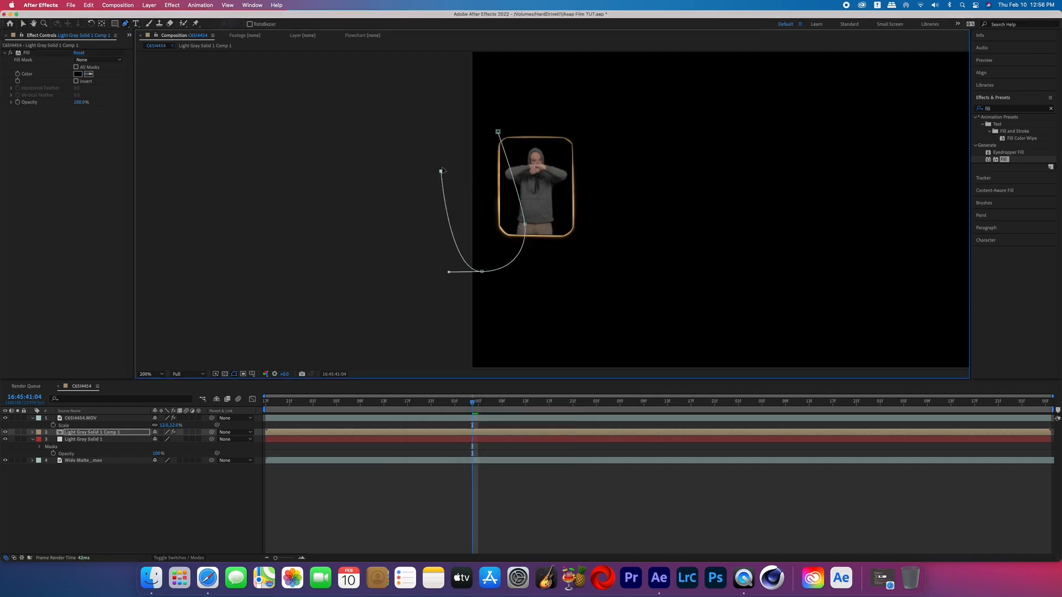
click(497, 133)
key(m)
key(m)
drag(169, 454, 198, 452)
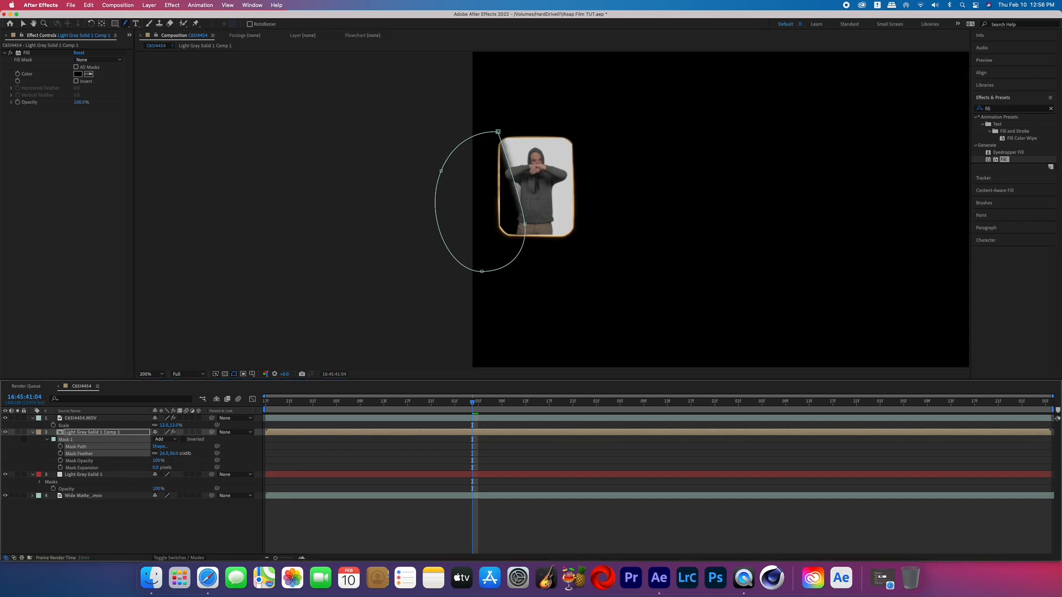
click(23, 22)
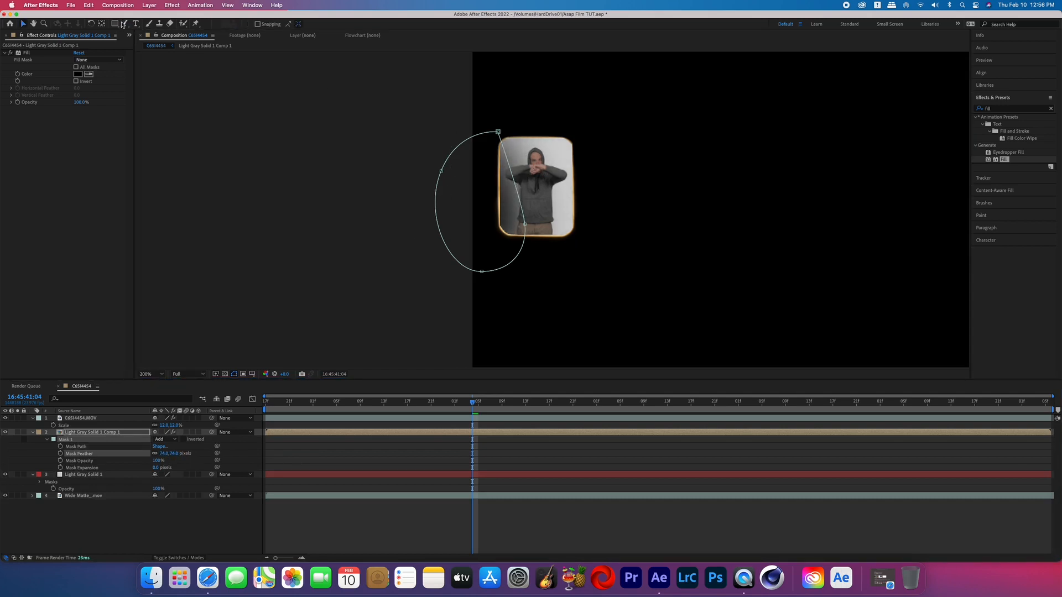
drag(452, 174, 431, 241)
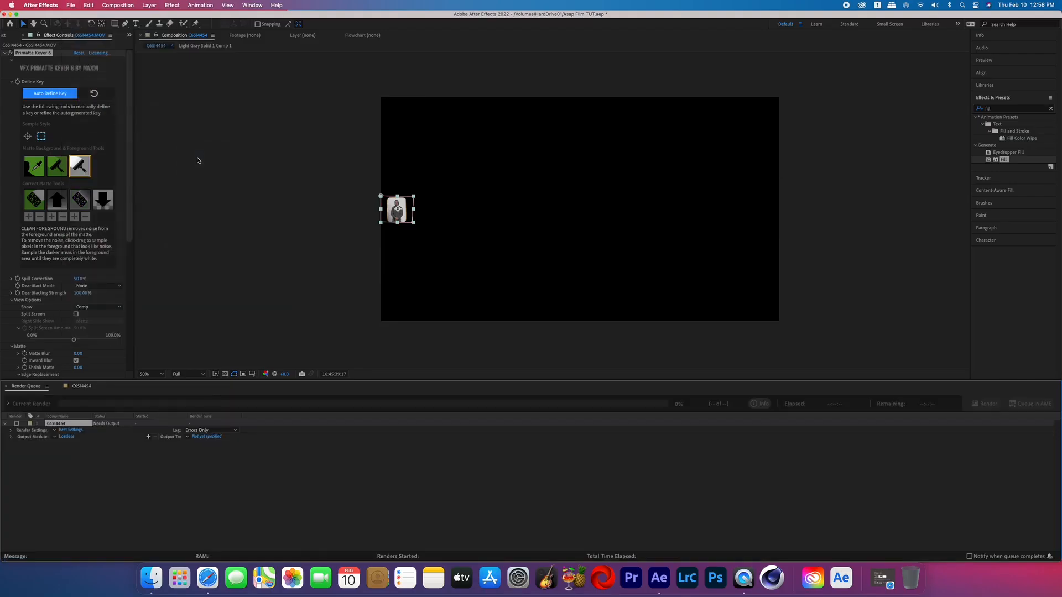
Step: Set the Lossless output module to QuickTime with RGB + Alpha channels and start the render
click(71, 438)
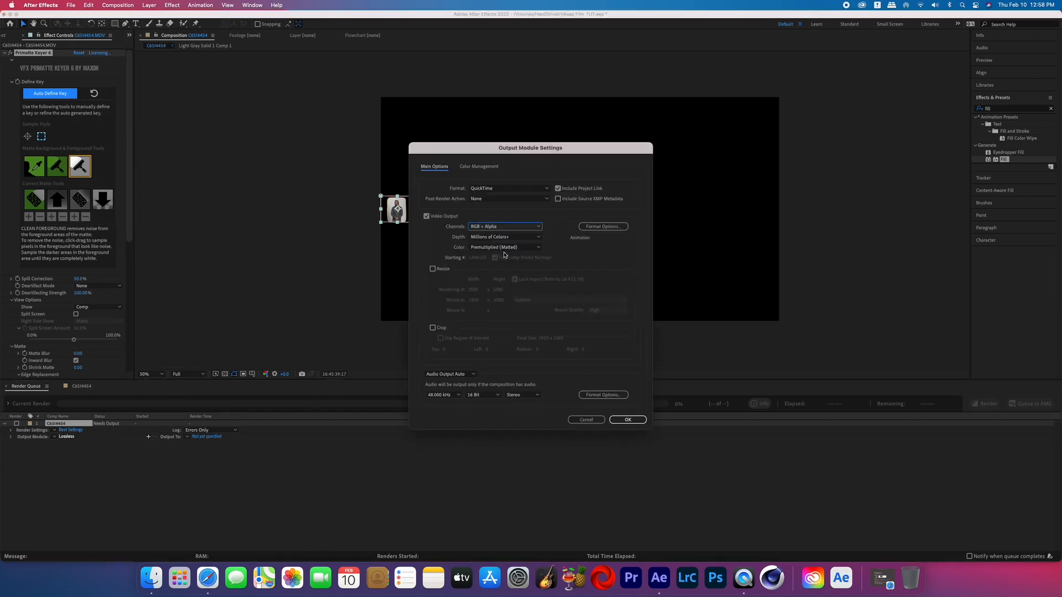
click(628, 420)
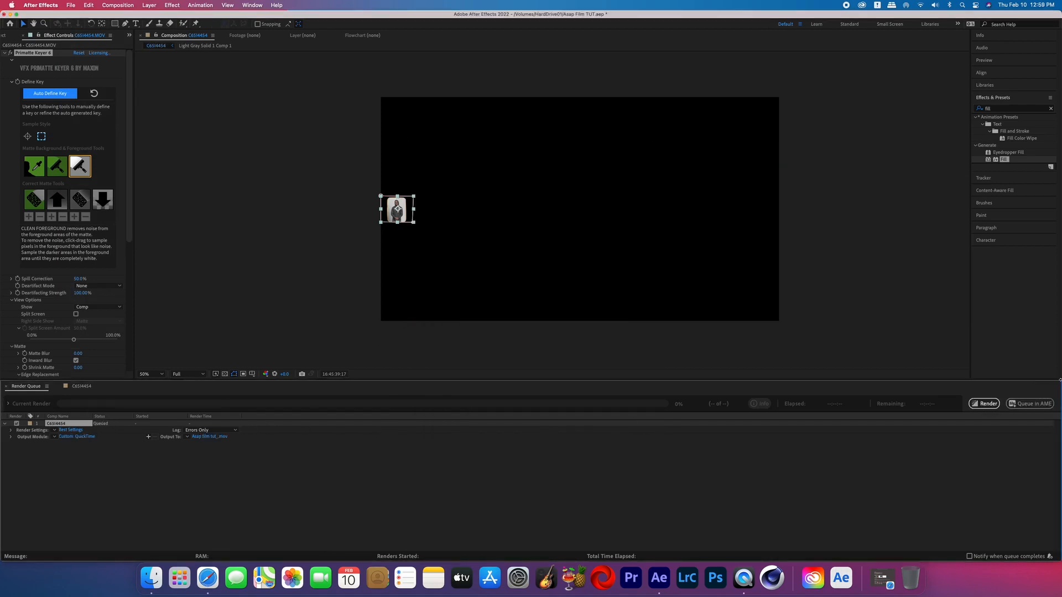
click(990, 403)
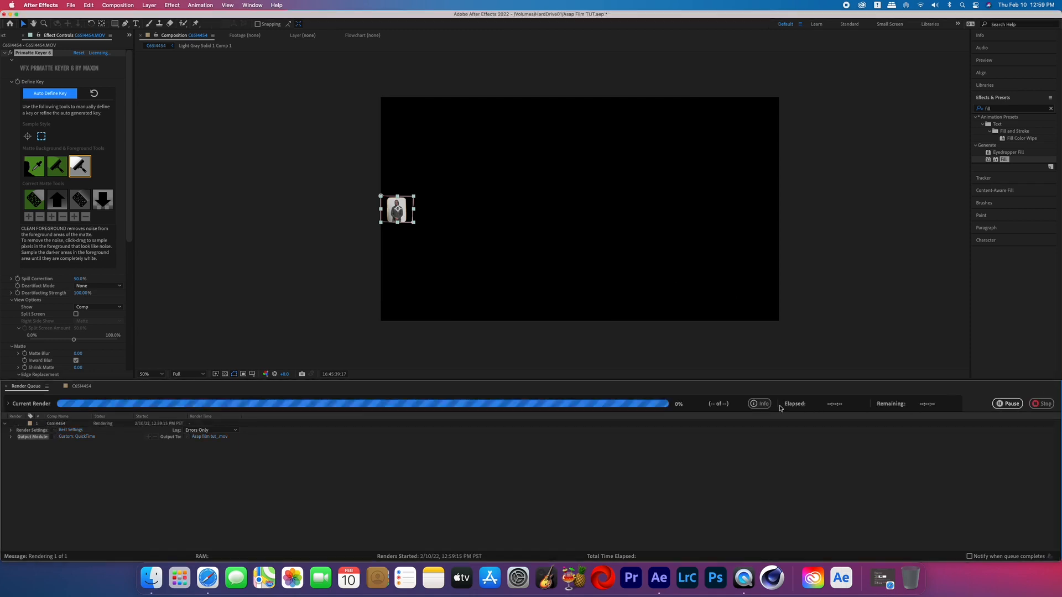